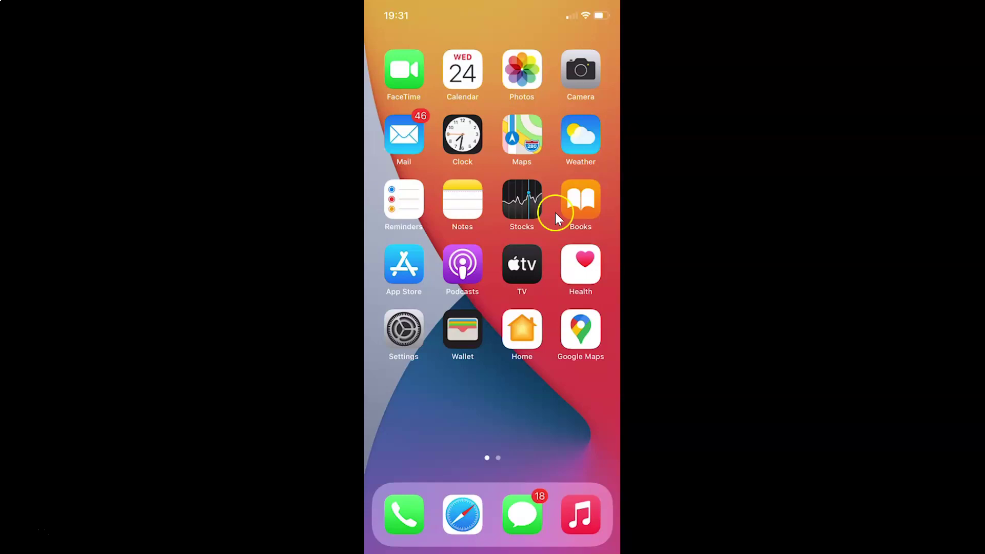
# Step: Launch the Settings app from the Home Screen icon
pyautogui.click(406, 322)
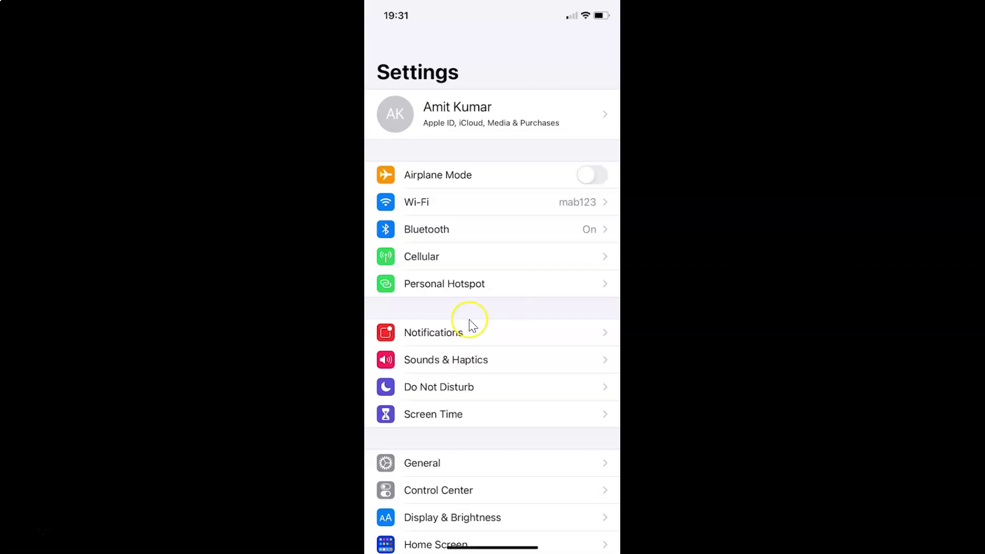
pyautogui.click(420, 463)
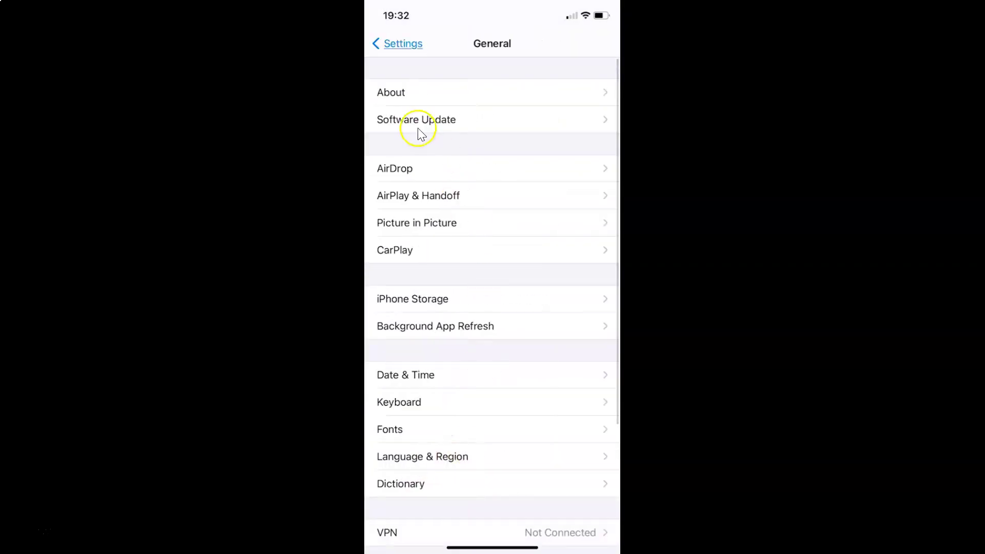
pyautogui.click(393, 90)
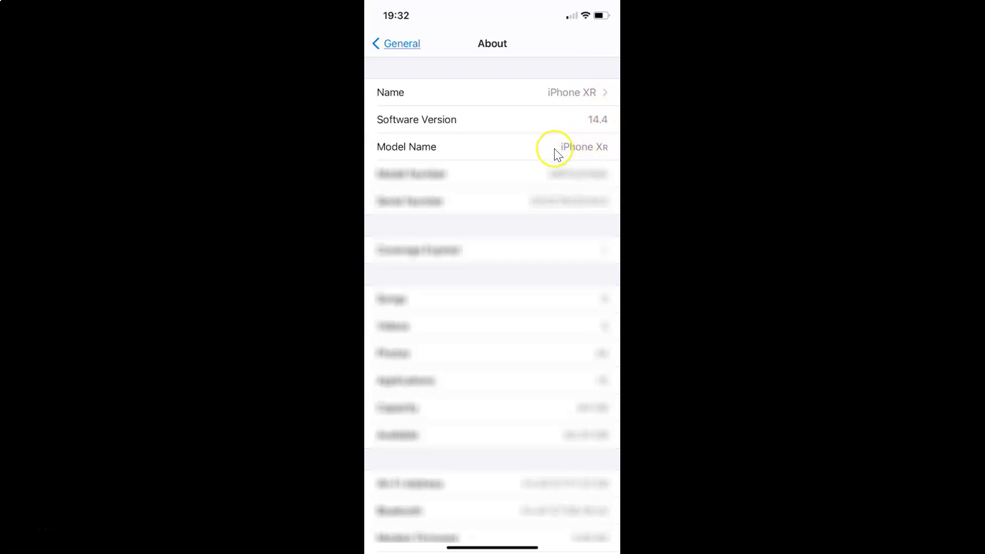
pyautogui.click(399, 47)
pyautogui.click(399, 47)
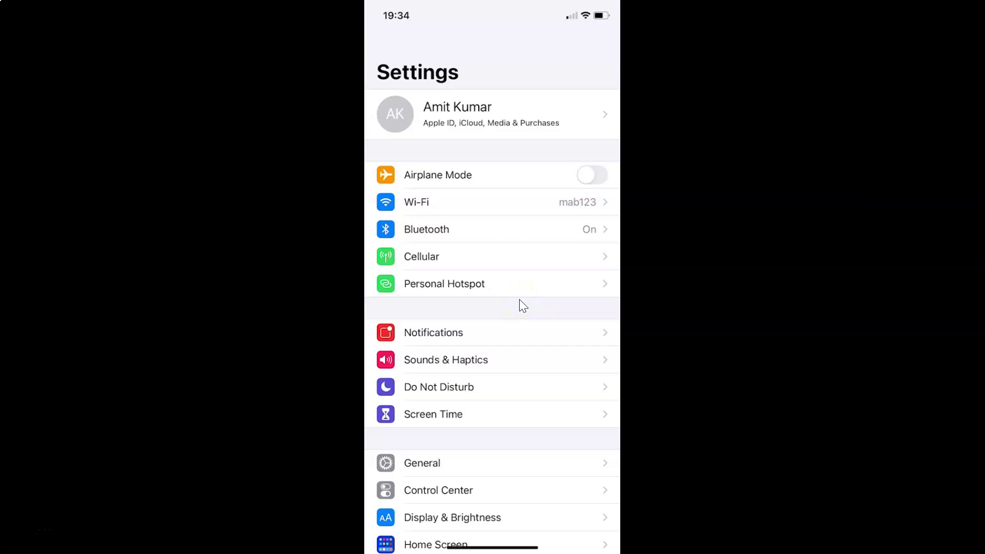
# Step: Go to Accessibility and open its Touch page under Physical and Motor
pyautogui.scroll(-5, 519, 300)
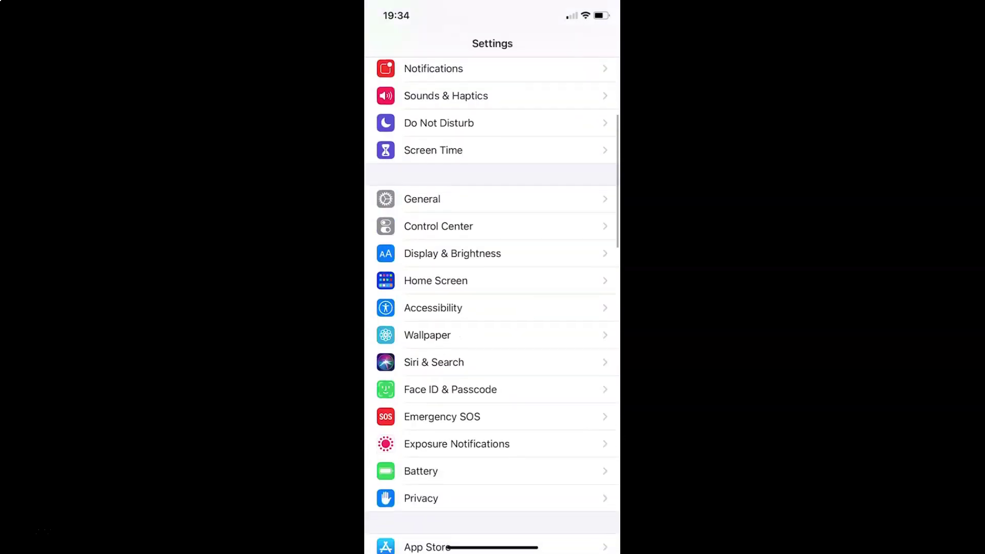
pyautogui.click(464, 309)
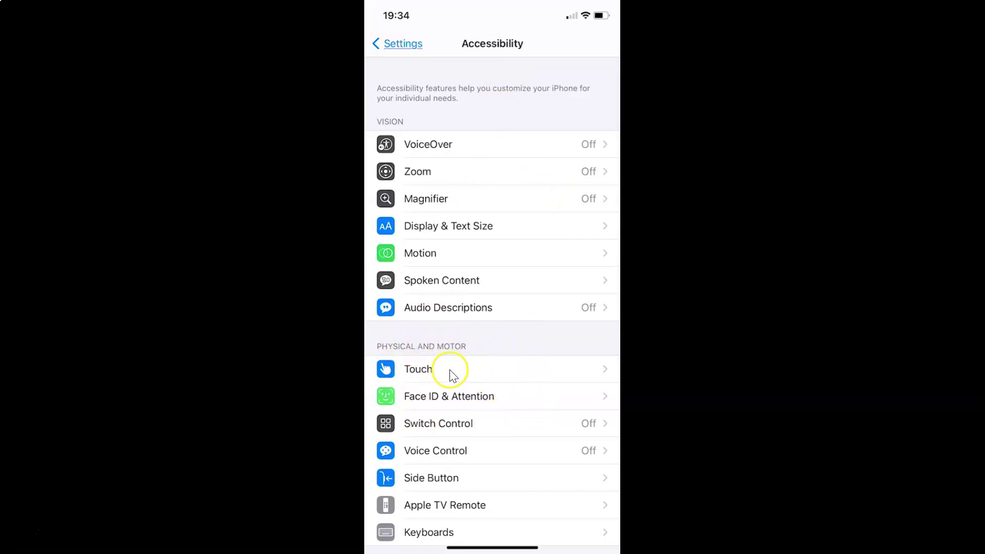
pyautogui.click(420, 375)
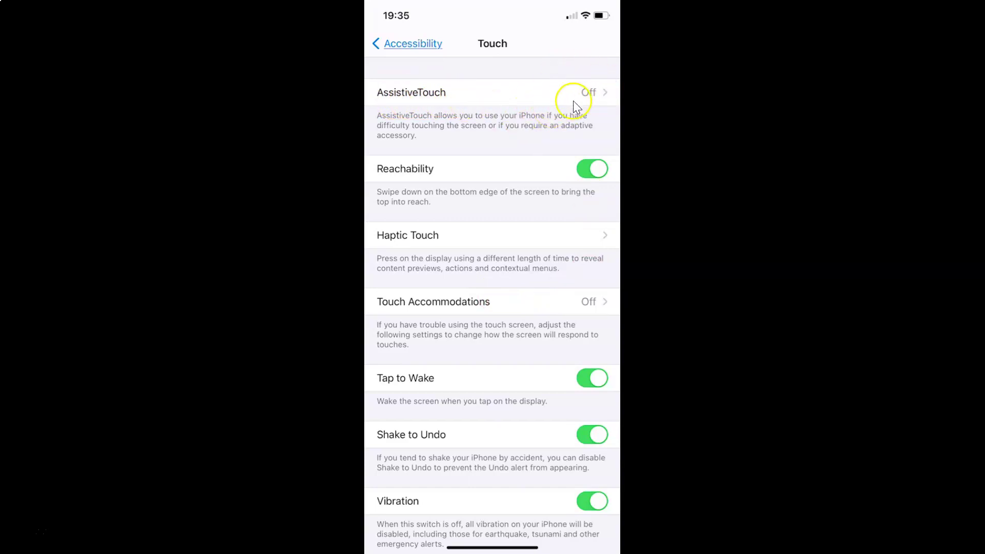
# Step: Switch AssistiveTouch on and bring up its menu of Siri, Home, Device and Control Center
pyautogui.click(463, 95)
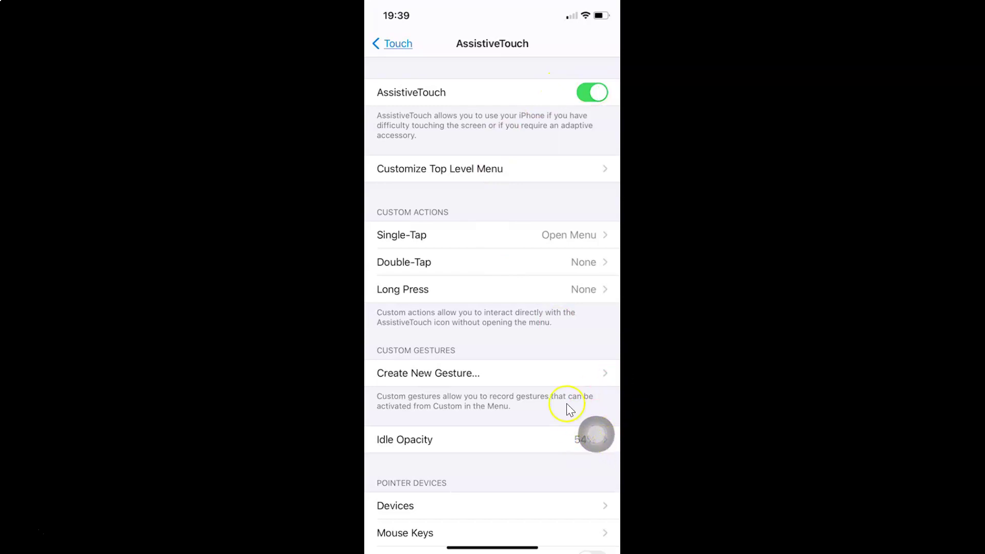
pyautogui.click(591, 437)
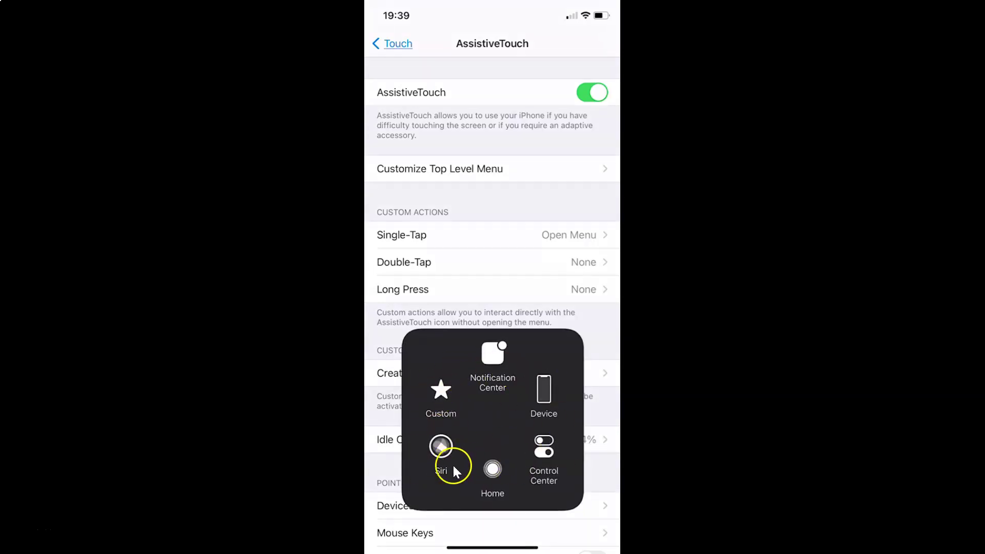
# Step: Jump to the Home Screen with AssistiveTouch Home, then return to Settings' Accessibility > Touch page
pyautogui.click(499, 474)
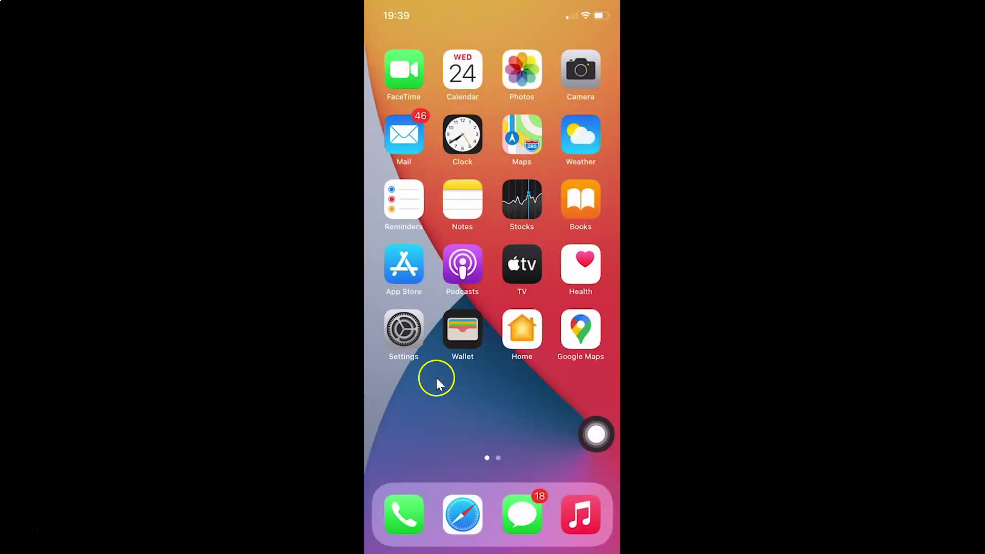
pyautogui.rightClick(492, 334)
pyautogui.click(494, 342)
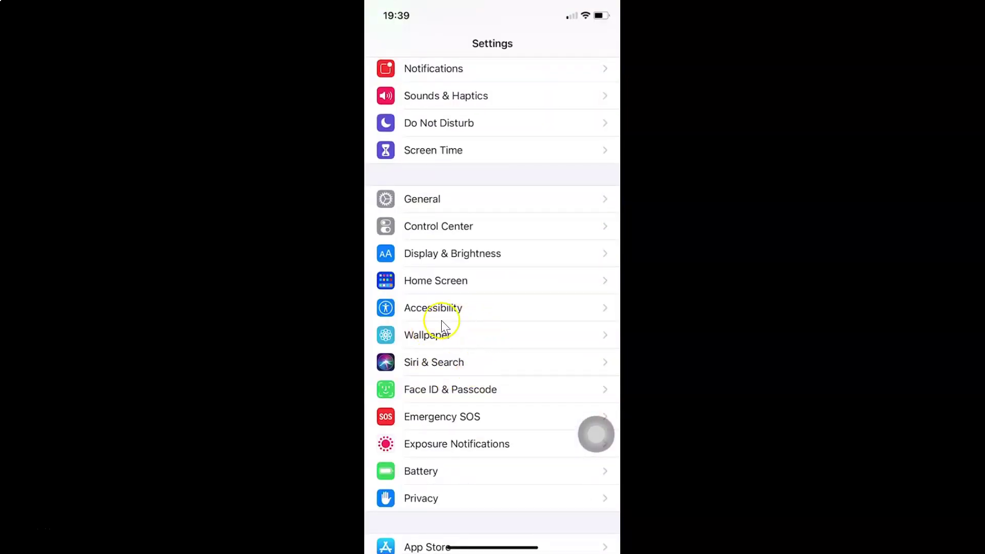
pyautogui.click(451, 308)
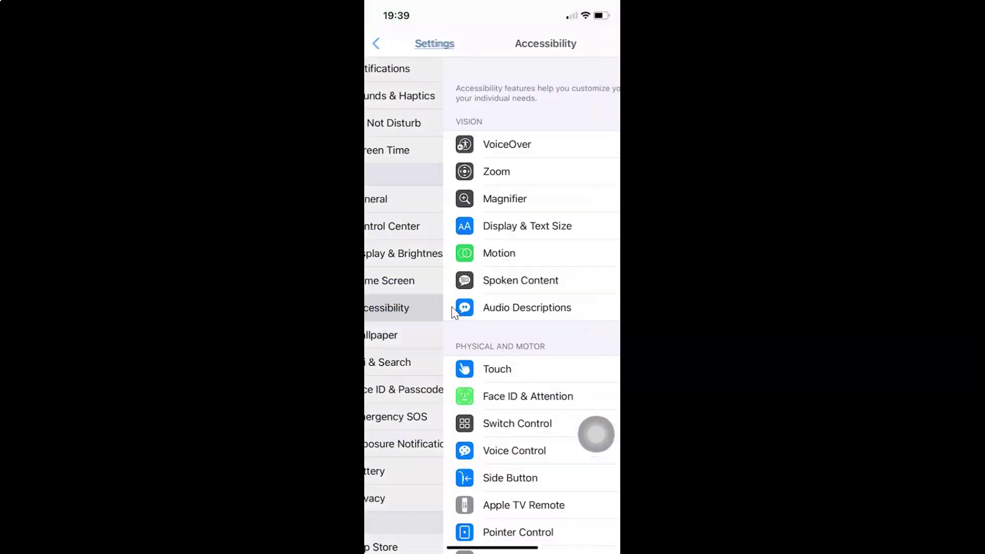
pyautogui.click(421, 369)
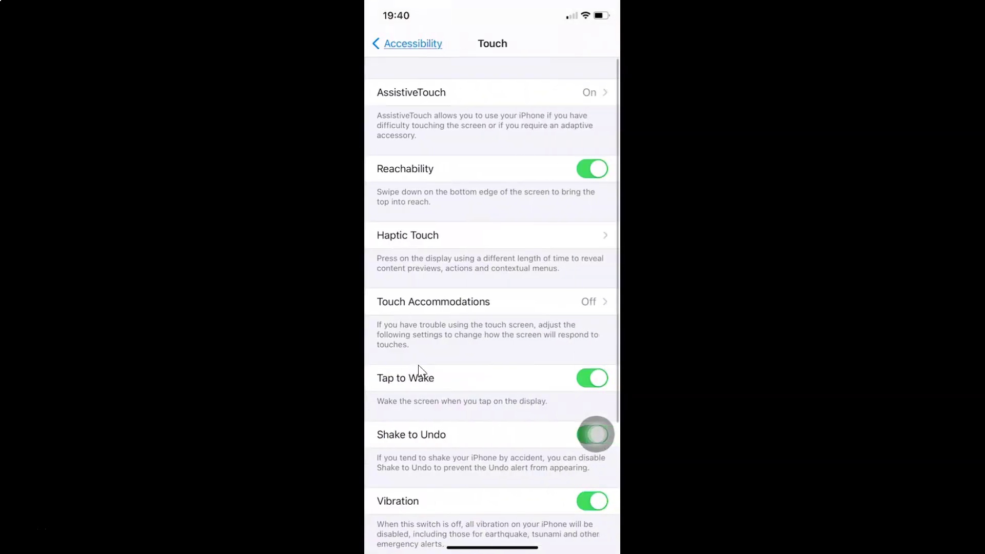
# Step: Open the AssistiveTouch page, then show and dismiss the floating button's menu
pyautogui.click(429, 91)
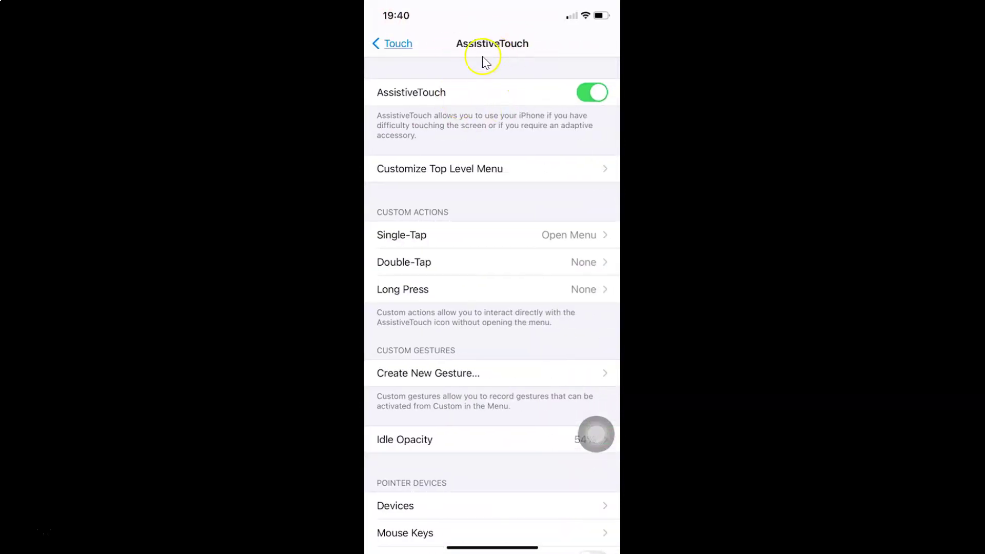
pyautogui.click(605, 433)
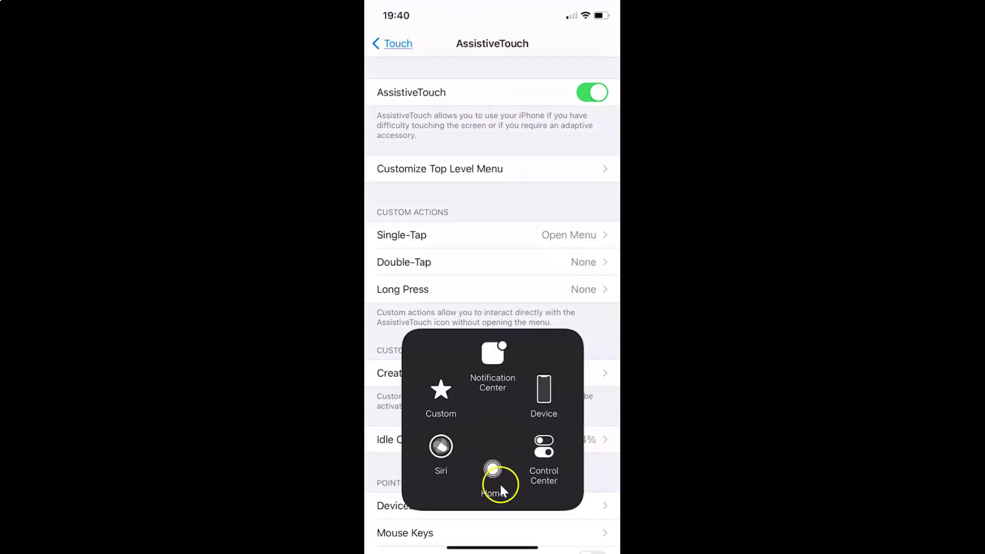
pyautogui.click(512, 280)
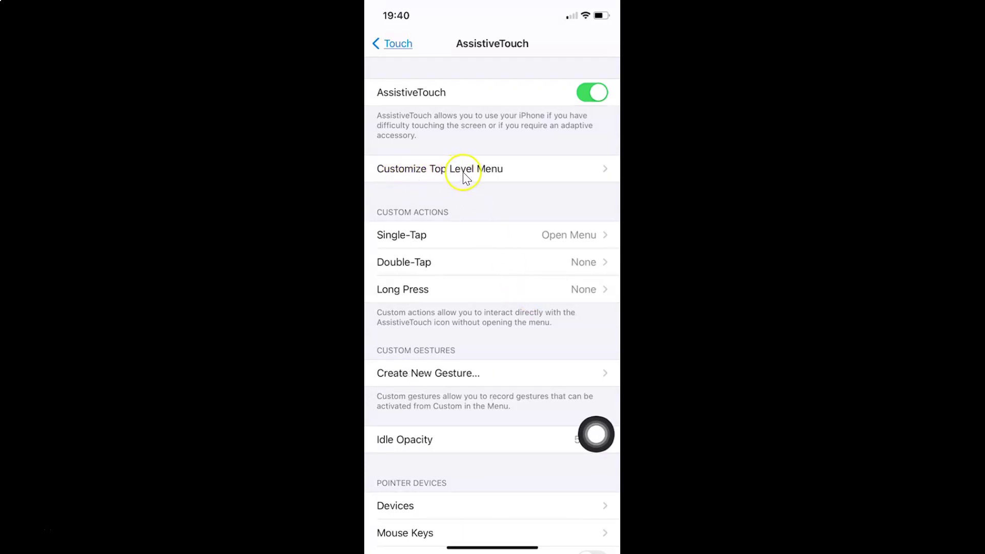
# Step: Reset Customize Top Level Menu to its default six icons, preview the menu, and go back
pyautogui.click(503, 170)
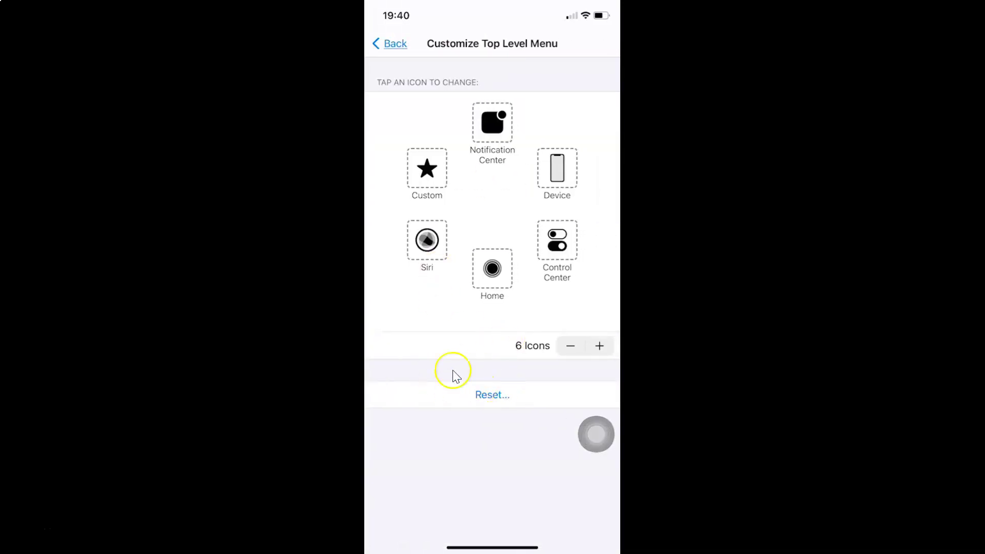
pyautogui.click(463, 401)
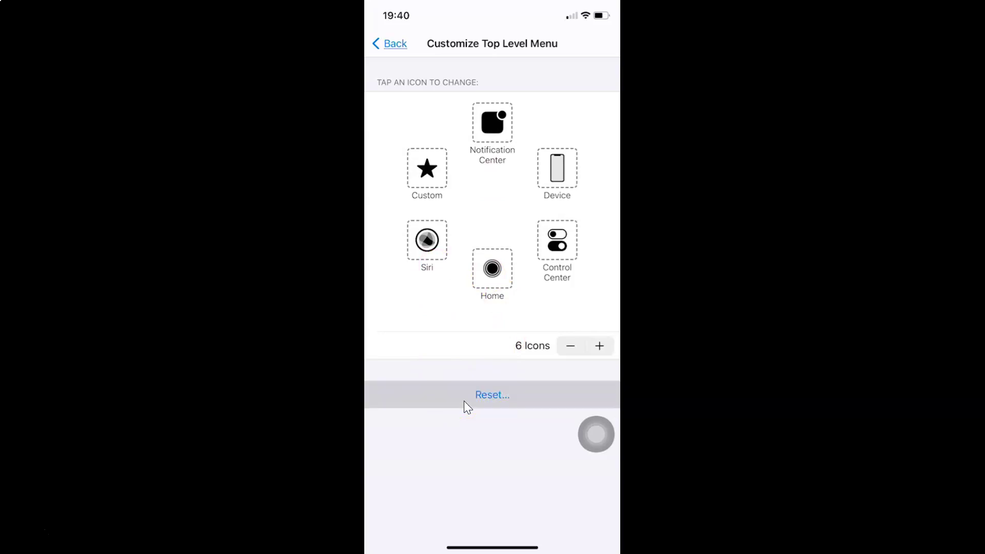
pyautogui.click(449, 406)
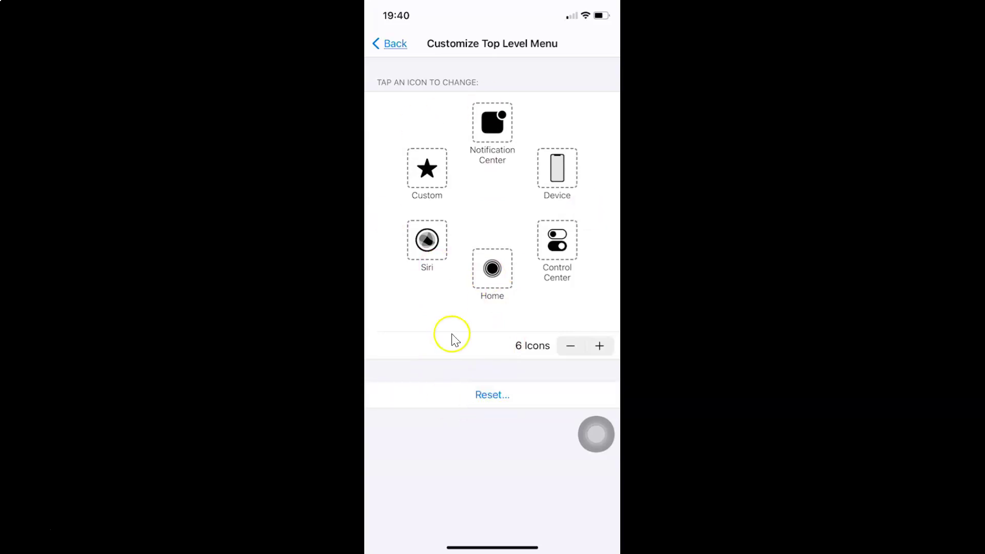
pyautogui.click(596, 432)
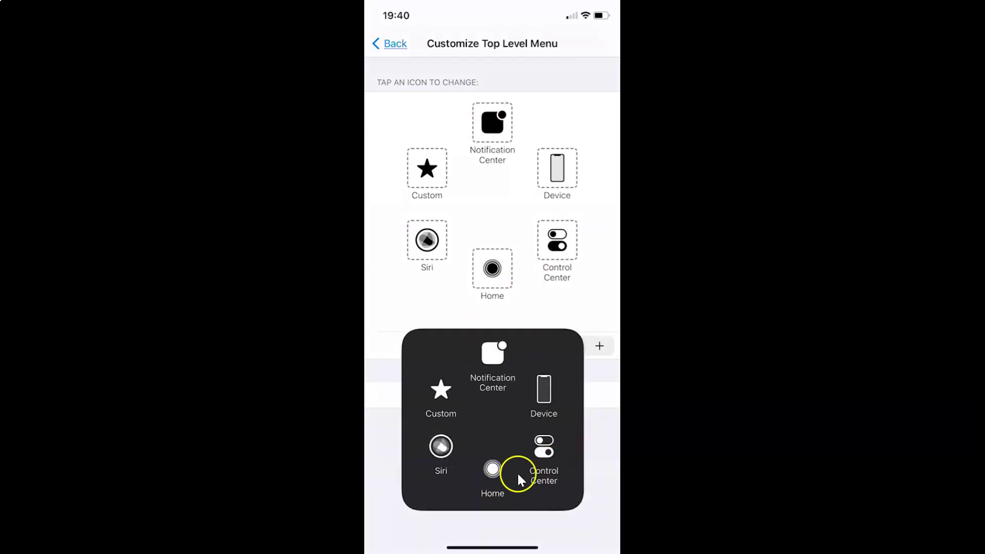
pyautogui.click(432, 308)
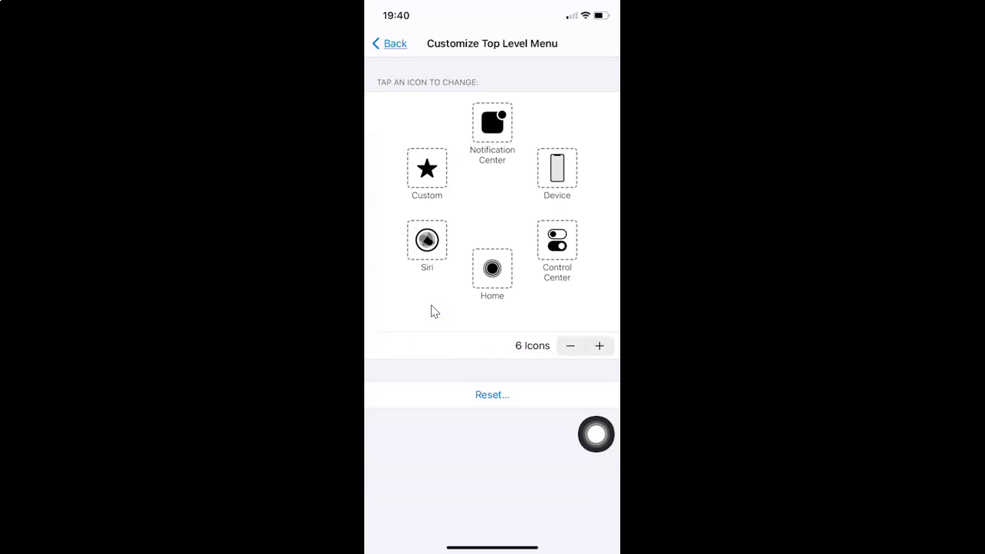
pyautogui.click(396, 44)
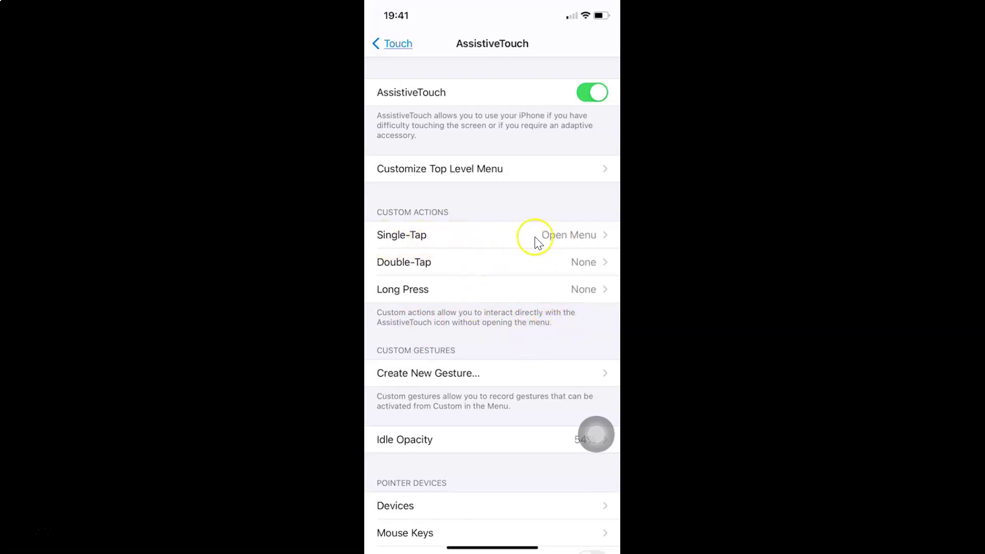
pyautogui.click(595, 435)
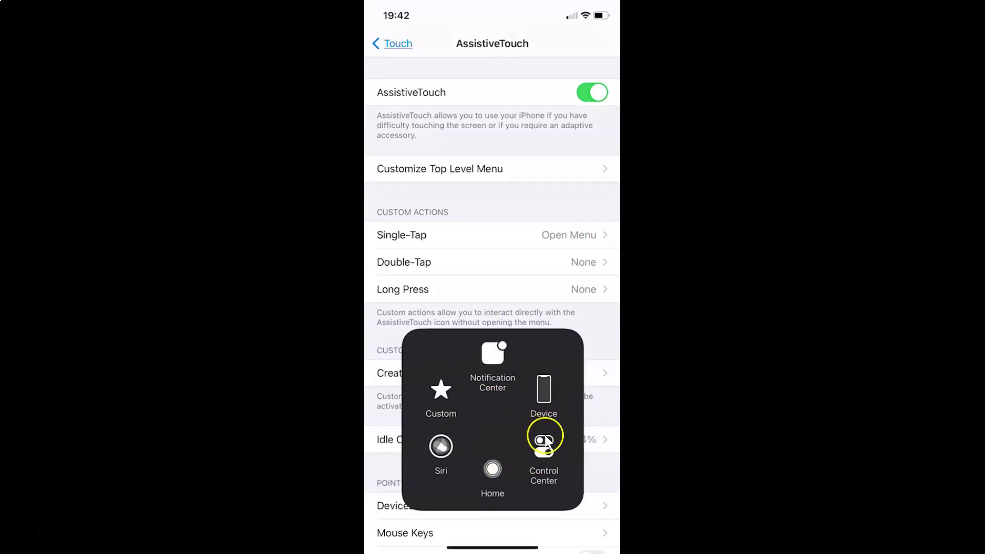
pyautogui.click(484, 293)
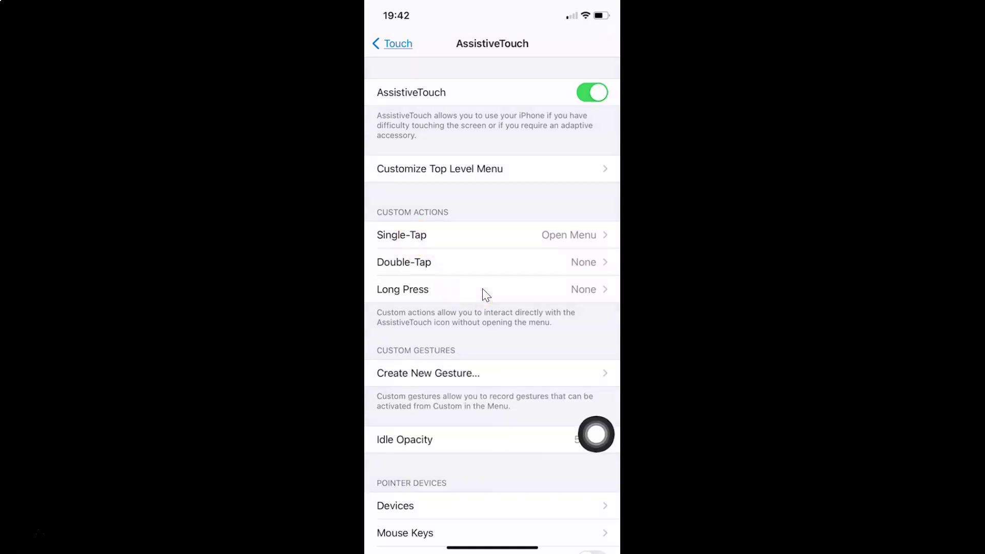
# Step: Change the AssistiveTouch Single-Tap action from Open Menu to Home
pyautogui.click(451, 246)
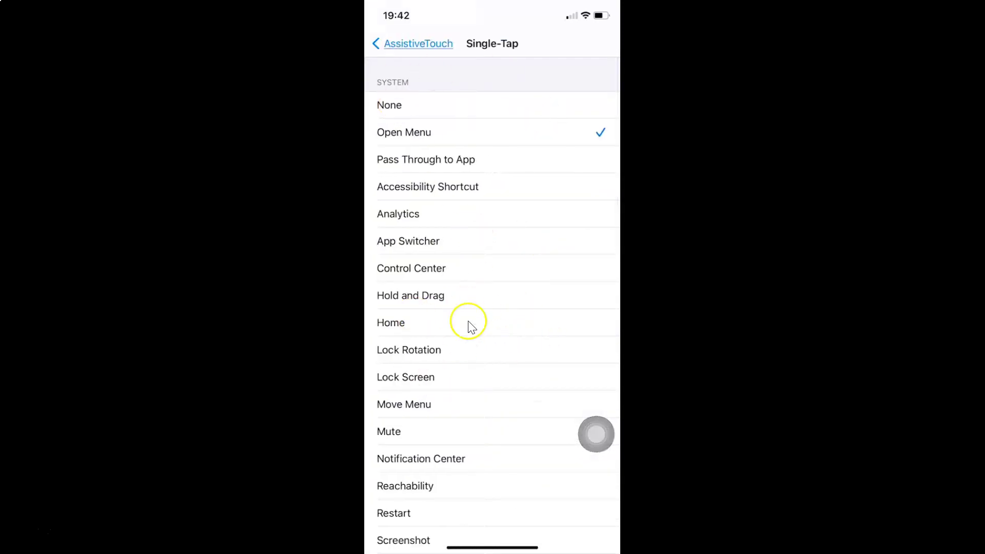
pyautogui.click(425, 326)
pyautogui.click(389, 44)
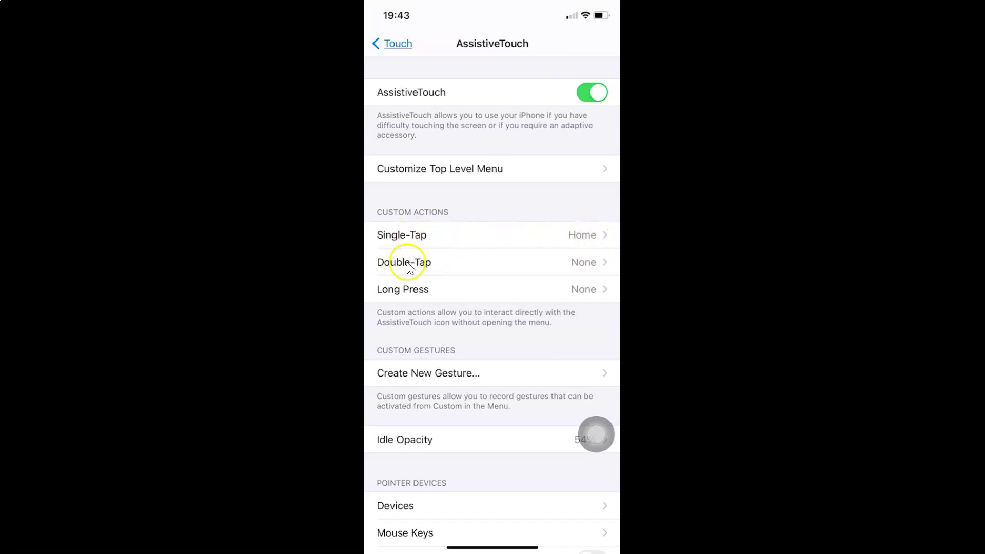
# Step: Set the AssistiveTouch Double-Tap action to Open Menu
pyautogui.click(462, 266)
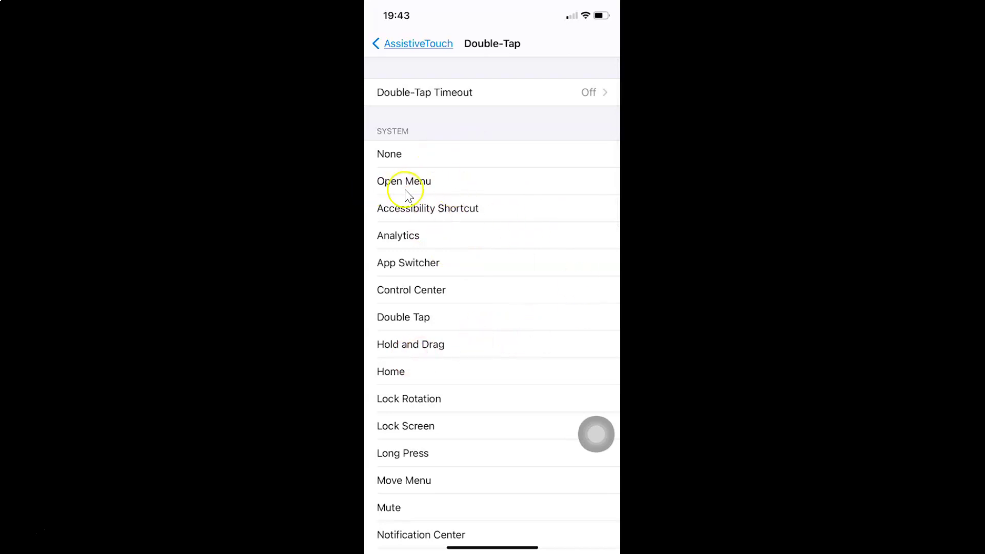
pyautogui.click(428, 193)
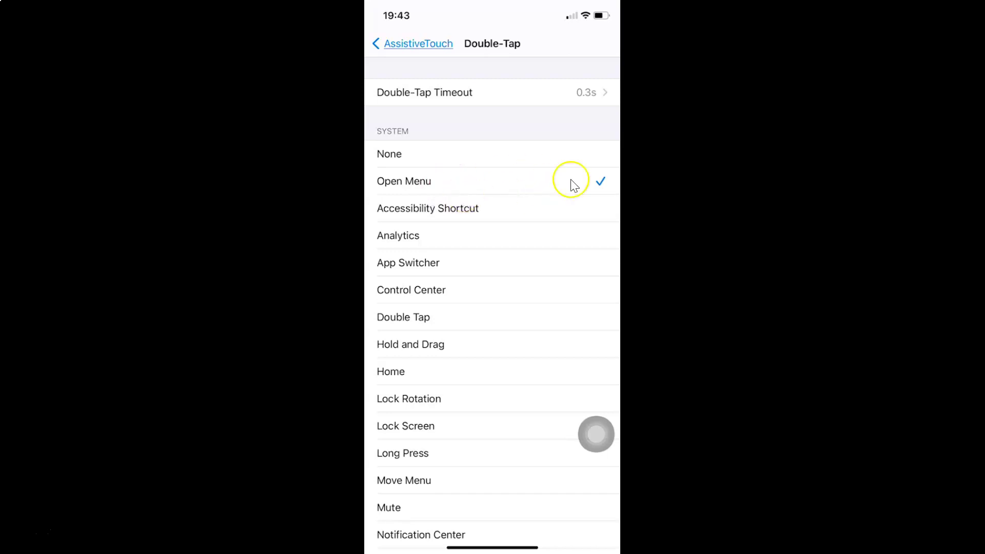
pyautogui.click(398, 45)
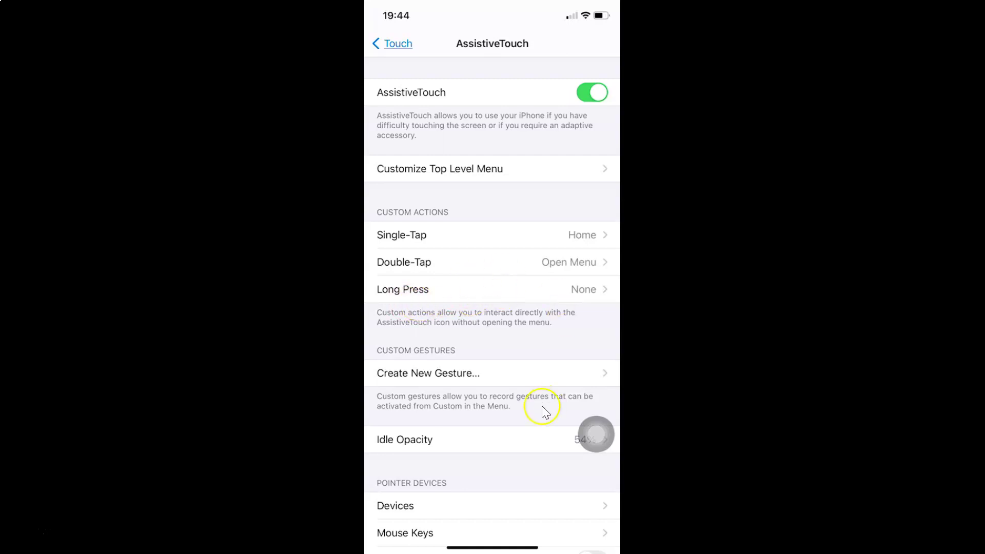
# Step: Test the button: a single tap returns Home, a double tap opens the menu, which is then closed
pyautogui.click(601, 434)
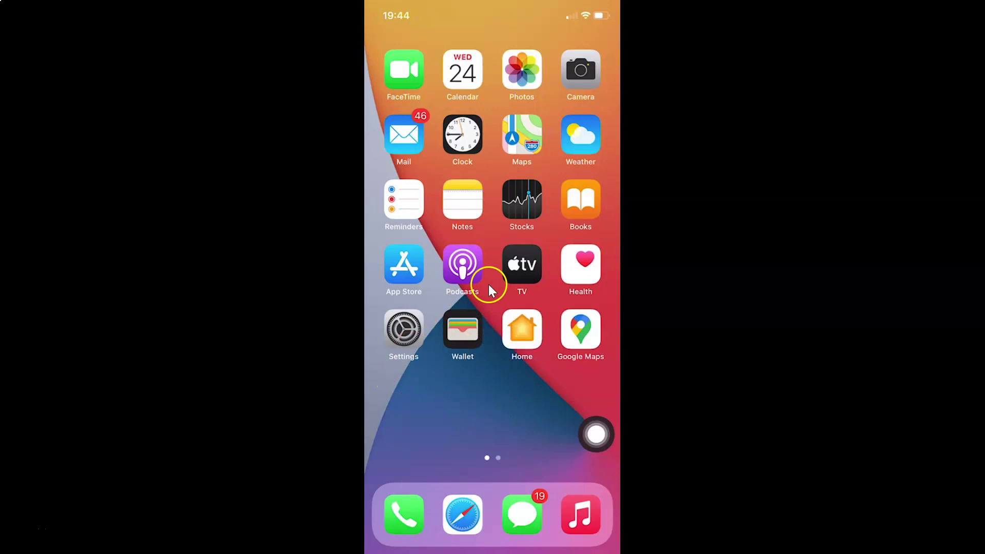
pyautogui.click(605, 434)
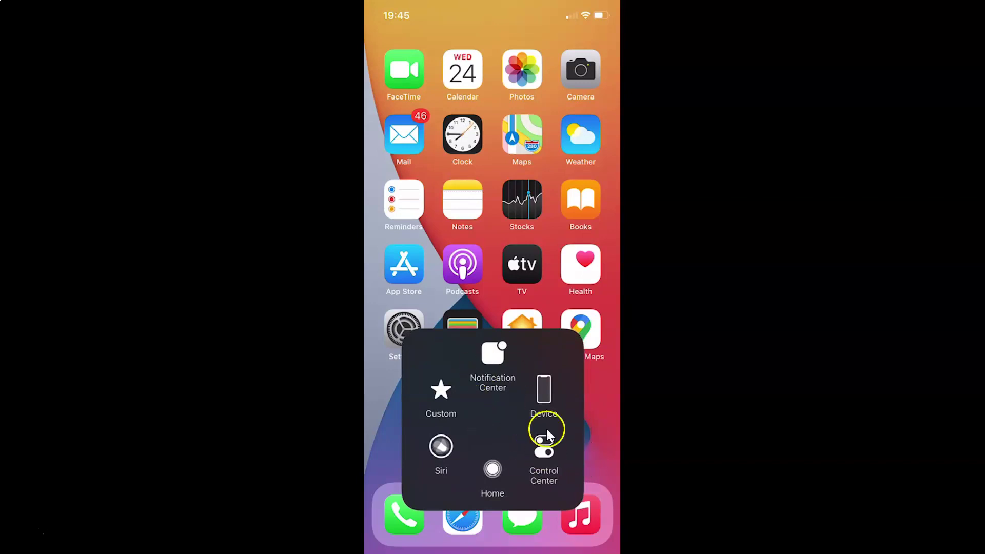
pyautogui.click(484, 290)
pyautogui.click(420, 416)
pyautogui.click(577, 355)
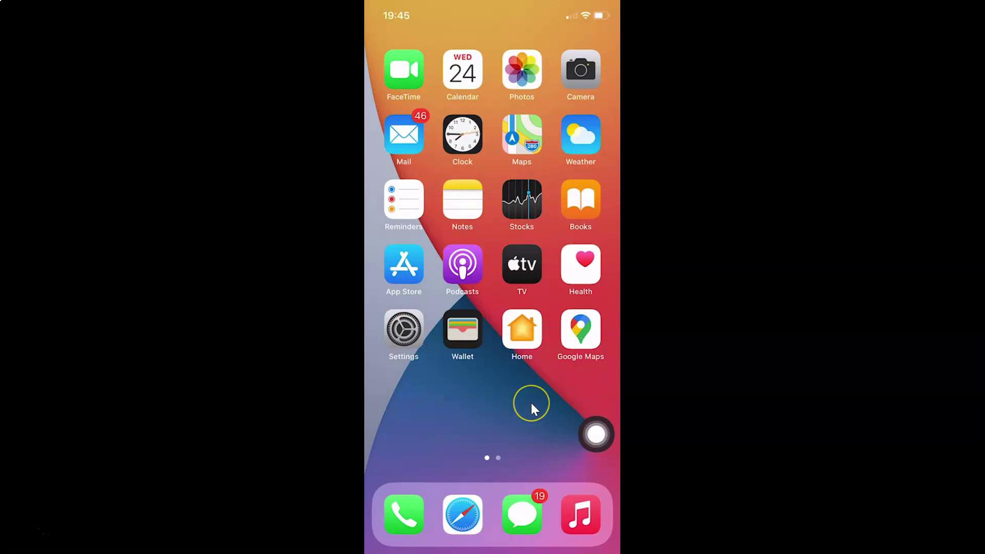